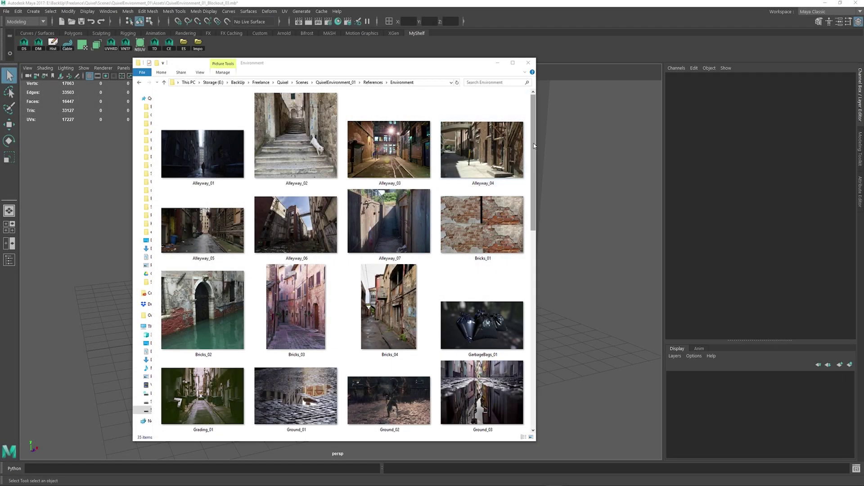
# Scroll the reference photos to the pipes and trash shots, then orbit the Maya alley blockout
pyautogui.moveTo(535, 146); pyautogui.dragTo(533, 343)
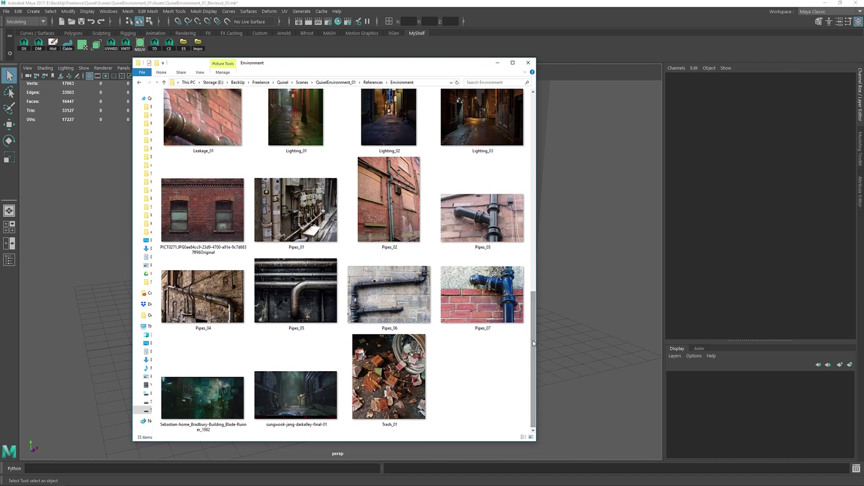
pyautogui.click(479, 15)
pyautogui.keyDown('alt'); pyautogui.moveTo(474, 159); pyautogui.dragTo(546, 213); pyautogui.keyUp('alt')
pyautogui.keyDown('alt'); pyautogui.moveTo(384, 248); pyautogui.dragTo(425, 236); pyautogui.keyUp('alt')
# Orbit, dolly and pan around the Maya corridor to view its windows, arch and dark doorway
pyautogui.keyDown('alt'); pyautogui.moveTo(425, 235); pyautogui.dragTo(384, 272, button='right'); pyautogui.keyUp('alt')
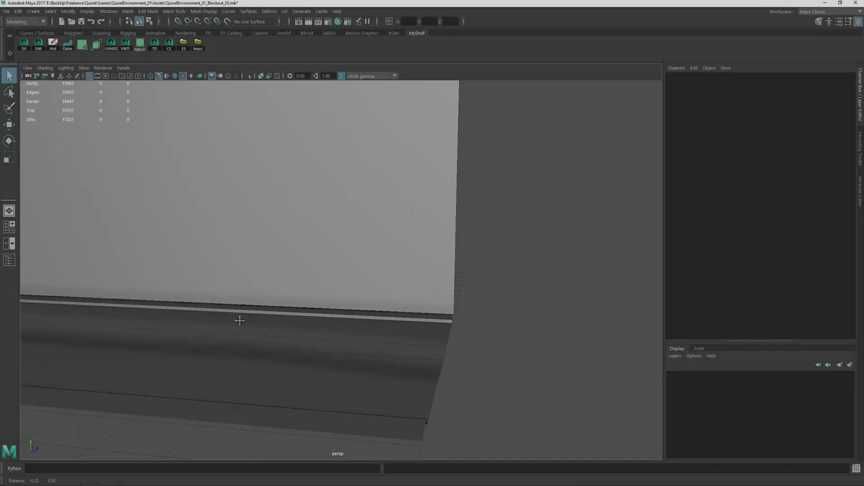
pyautogui.keyDown('alt'); pyautogui.moveTo(237, 319); pyautogui.dragTo(364, 331, button='right'); pyautogui.keyUp('alt')
pyautogui.keyDown('alt'); pyautogui.moveTo(364, 331); pyautogui.dragTo(597, 349, button='middle'); pyautogui.keyUp('alt')
pyautogui.keyDown('alt'); pyautogui.moveTo(597, 348); pyautogui.dragTo(405, 327); pyautogui.keyUp('alt')
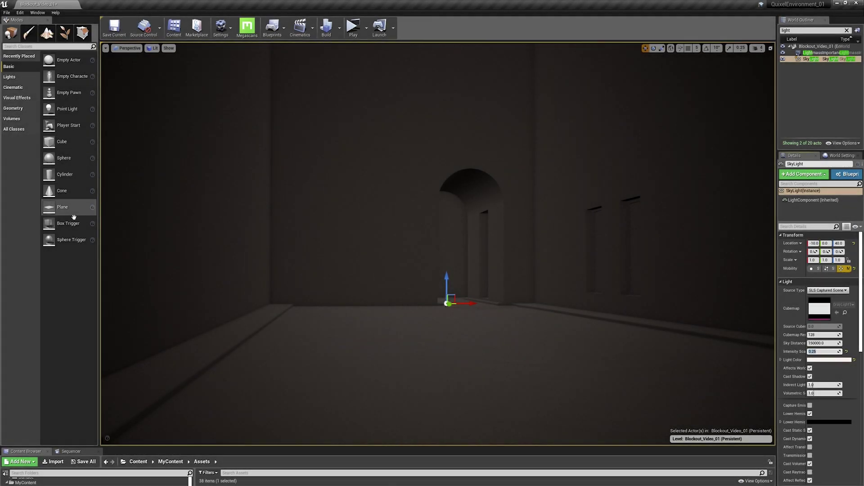
# Place a spot light above the arch with 64 cd intensity and an outer cone of about 72
pyautogui.click(9, 77)
pyautogui.moveTo(67, 108); pyautogui.dragTo(475, 84)
pyautogui.click(824, 290)
pyautogui.write('64')
pyautogui.press('Return')
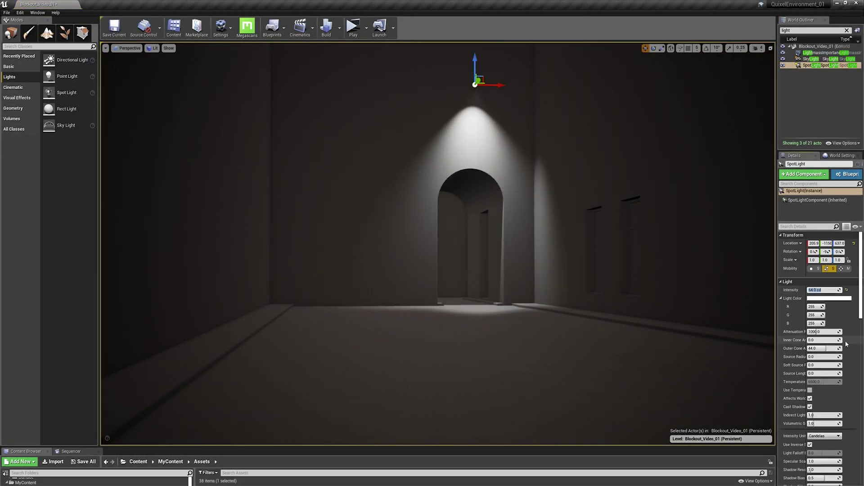
pyautogui.moveTo(817, 349)
pyautogui.mouseDown()
pyautogui.moveTo(828, 349)
pyautogui.moveTo(817, 348)
pyautogui.mouseUp()
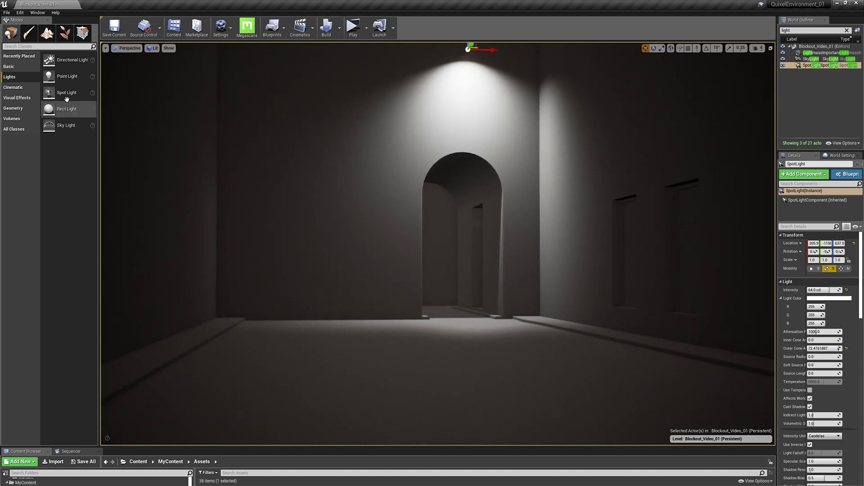
# Add a second spot light inside the arch with an 80 degree outer cone and orange colour
pyautogui.moveTo(67, 92); pyautogui.dragTo(456, 177)
pyautogui.scroll(5, 451, 189)
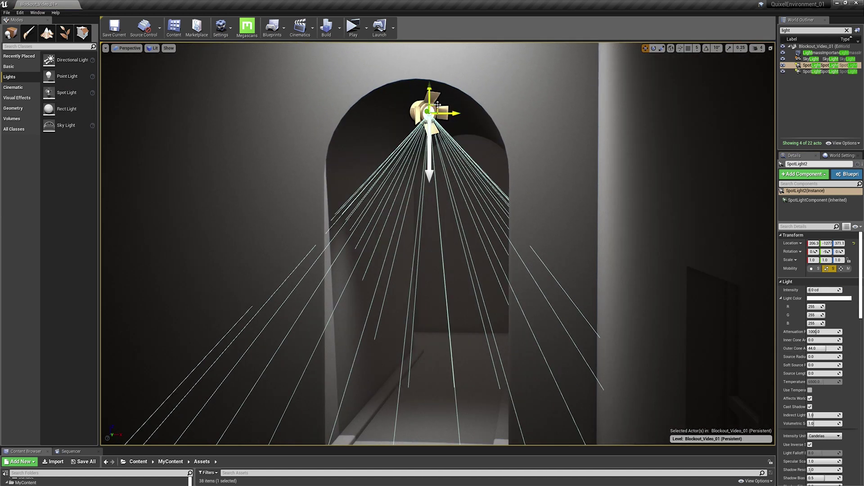
pyautogui.click(824, 348)
pyautogui.write('80')
pyautogui.press('Return')
pyautogui.click(826, 298)
pyautogui.click(737, 374)
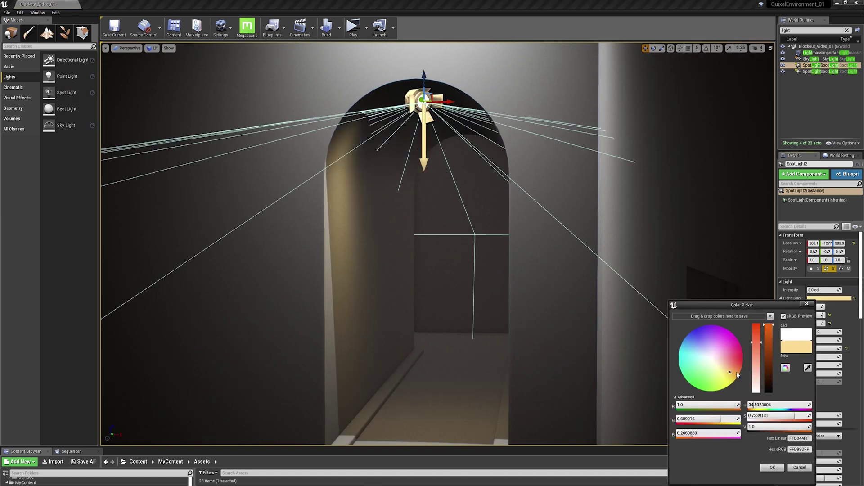
pyautogui.click(772, 468)
# Give another spot light 32 cd intensity and a light-blue colour, previewing with editor icons hidden
pyautogui.scroll(-5, 436, 243)
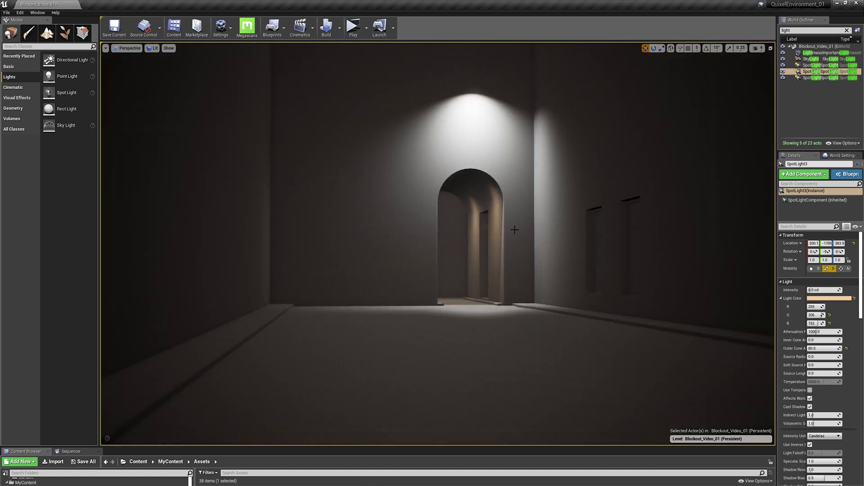
pyautogui.keyDown('ctrl'); pyautogui.click(829, 65); pyautogui.keyUp('ctrl')
pyautogui.press('Escape')
pyautogui.press('g')
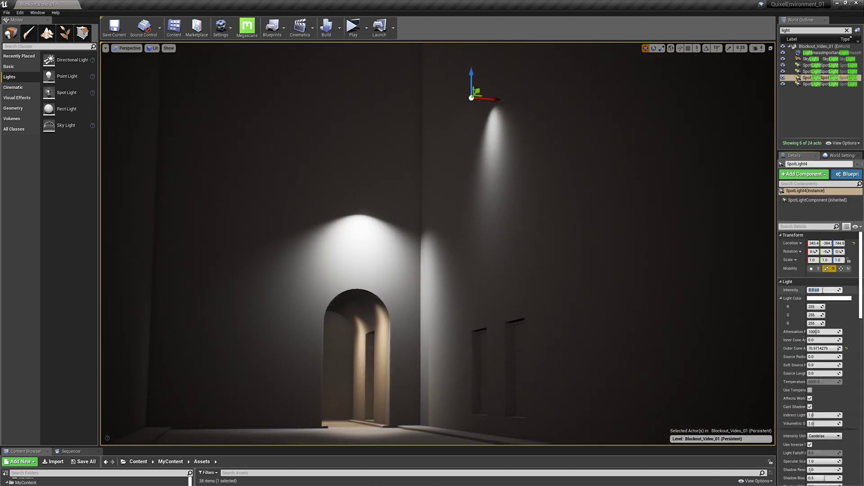
pyautogui.press('Return')
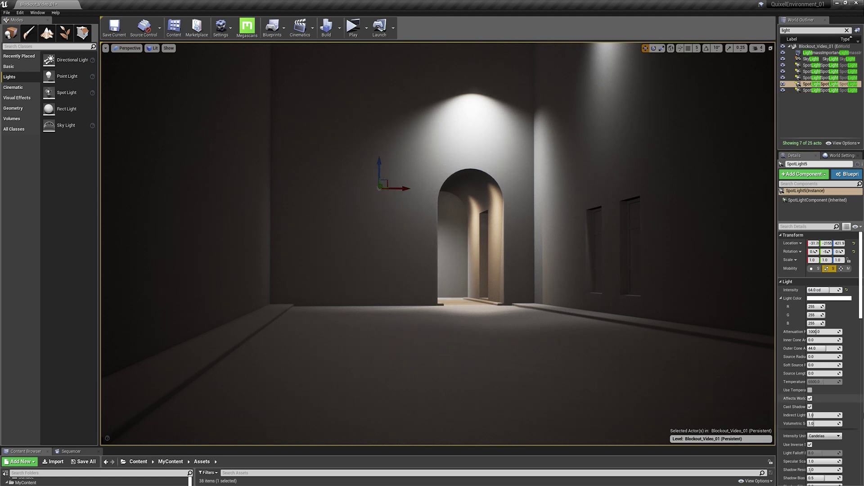
pyautogui.click(840, 297)
pyautogui.click(695, 344)
pyautogui.click(778, 465)
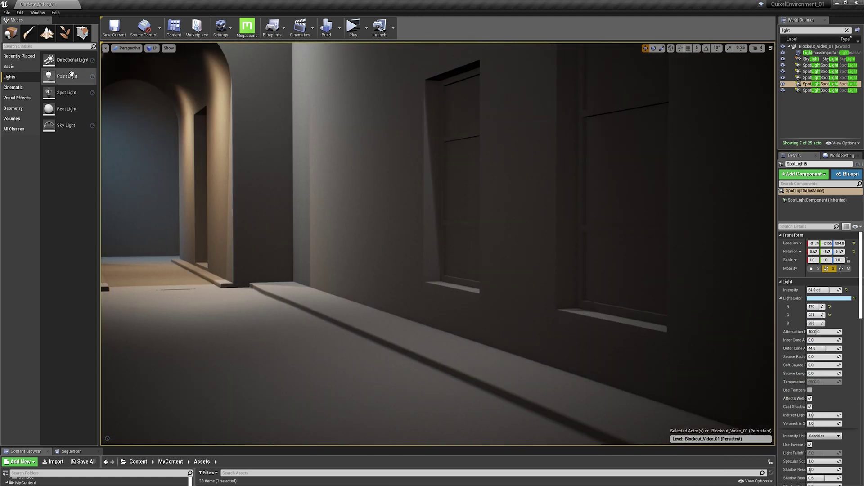
# Fit a warm yellow rect light into a wall window
pyautogui.moveTo(67, 108); pyautogui.dragTo(411, 198)
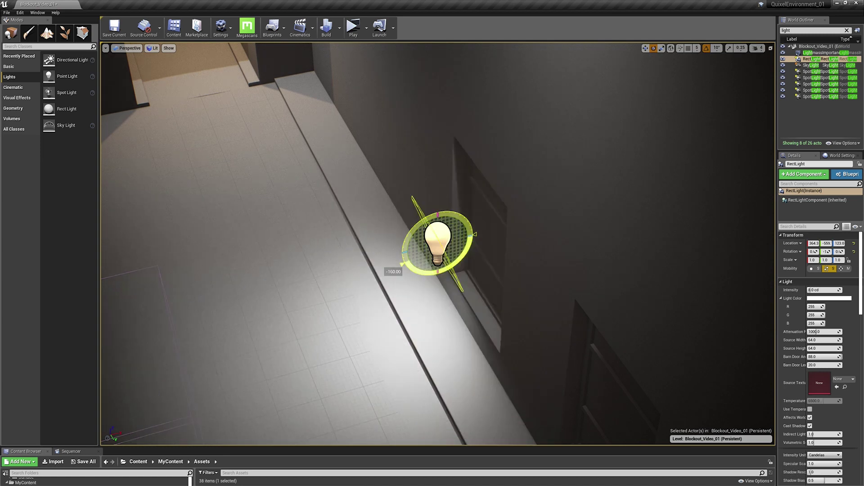
pyautogui.moveTo(440, 241); pyautogui.dragTo(482, 261)
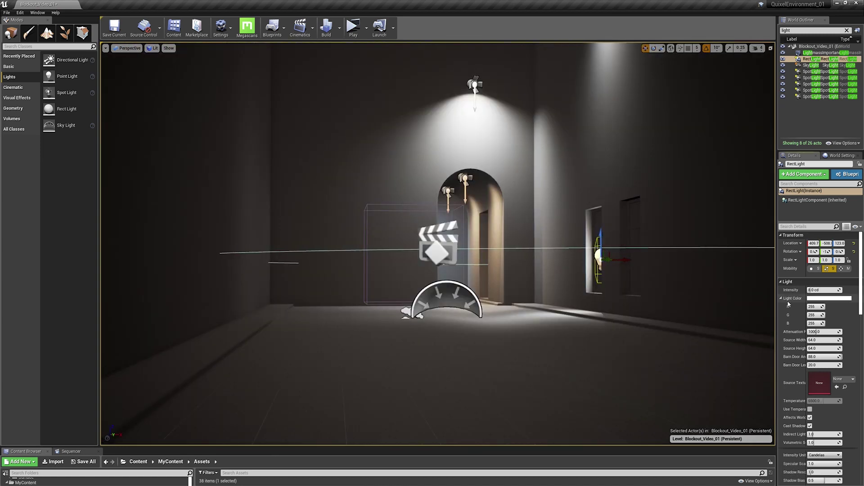
pyautogui.click(820, 299)
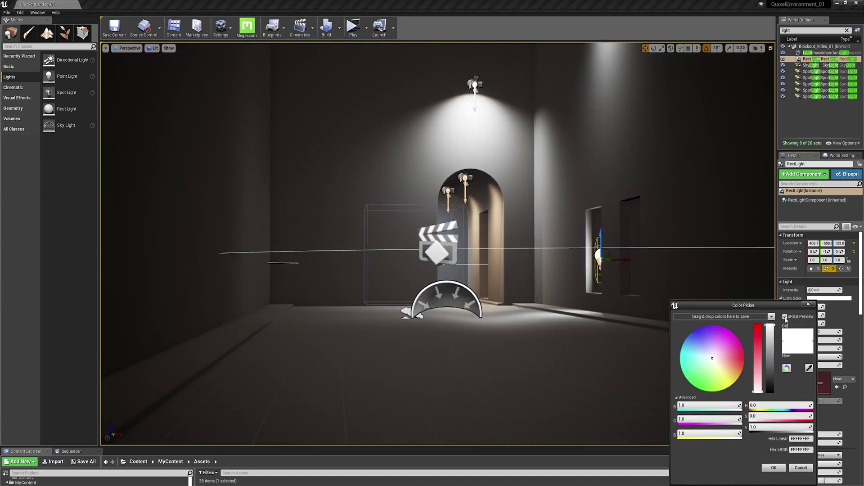
pyautogui.click(730, 373)
pyautogui.click(774, 468)
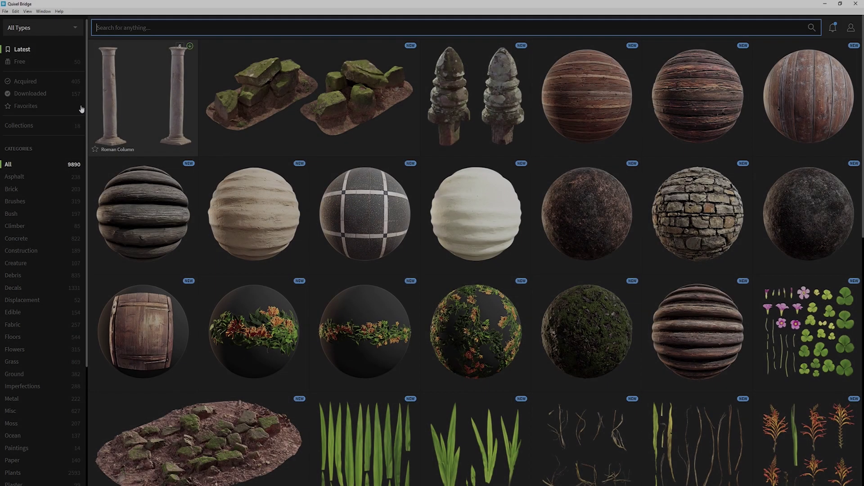
# Search the downloaded assets for 'brick' and open Brick Floor 2x2 M
pyautogui.click(63, 96)
pyautogui.click(148, 33)
pyautogui.write('brick')
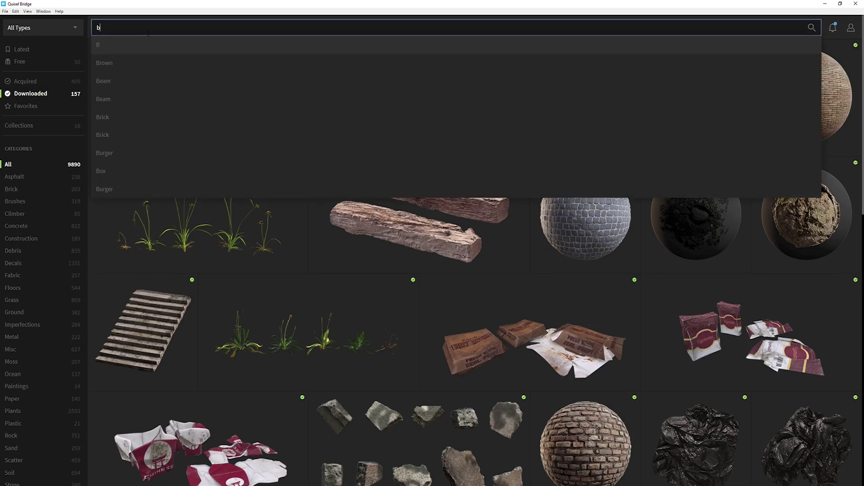
pyautogui.press('Return')
pyautogui.click(143, 98)
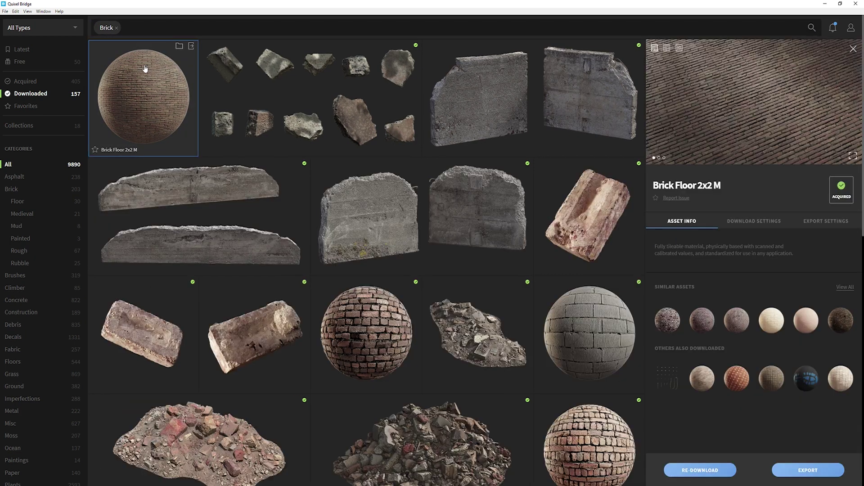
# Preview the material's texture maps and 3D sphere, then view its 2K TGA export settings
pyautogui.click(669, 48)
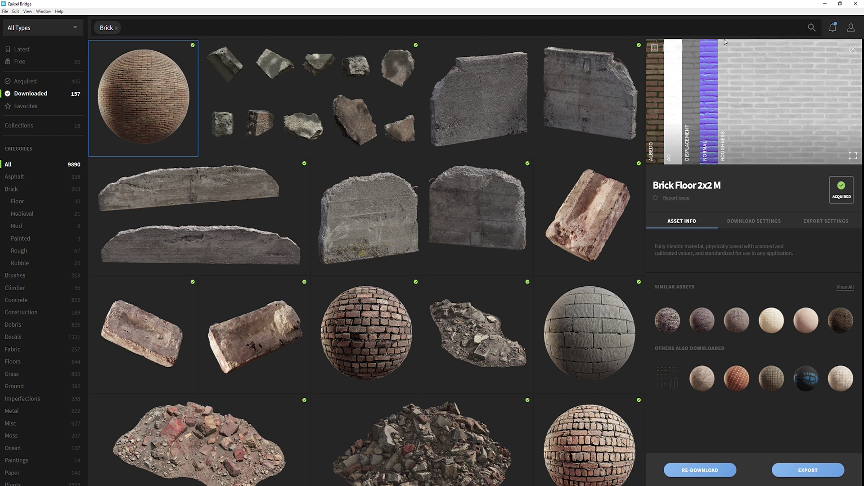
pyautogui.click(678, 47)
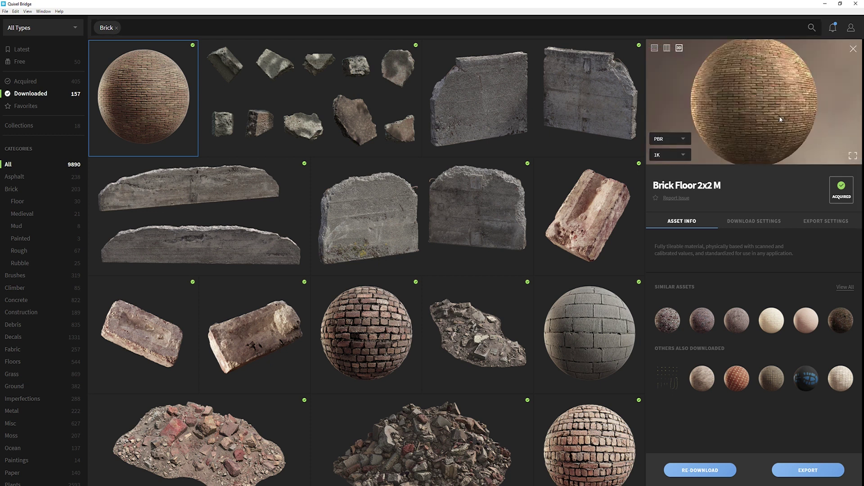
pyautogui.moveTo(739, 85); pyautogui.dragTo(762, 126)
pyautogui.click(823, 222)
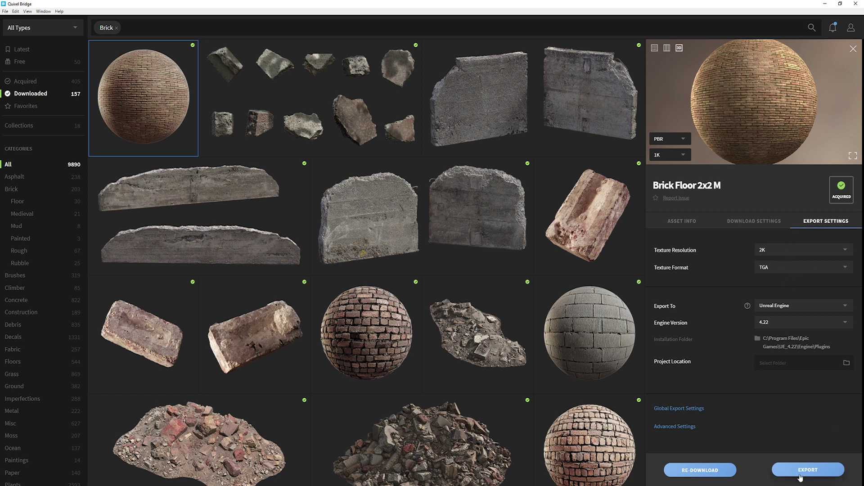
pyautogui.moveTo(167, 84)
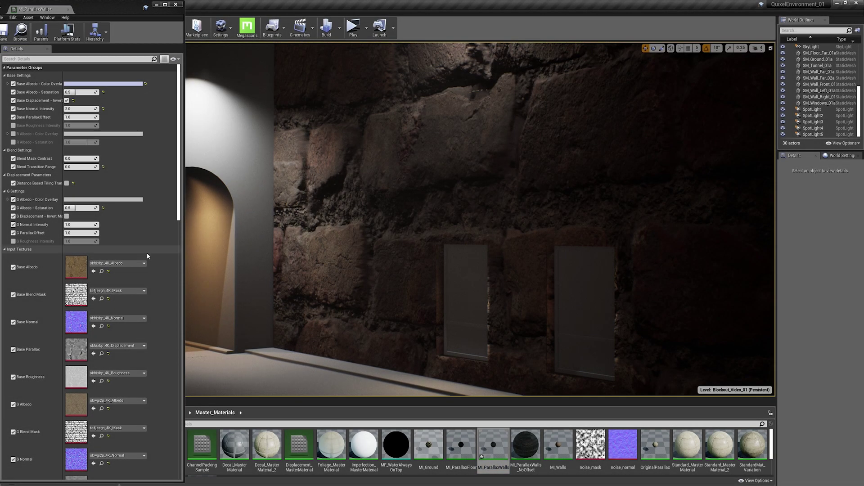
# Try Tiling values 3 and 4, then set MI_ParallaxWalls Tiling to 10
pyautogui.scroll(-10, 113, 293)
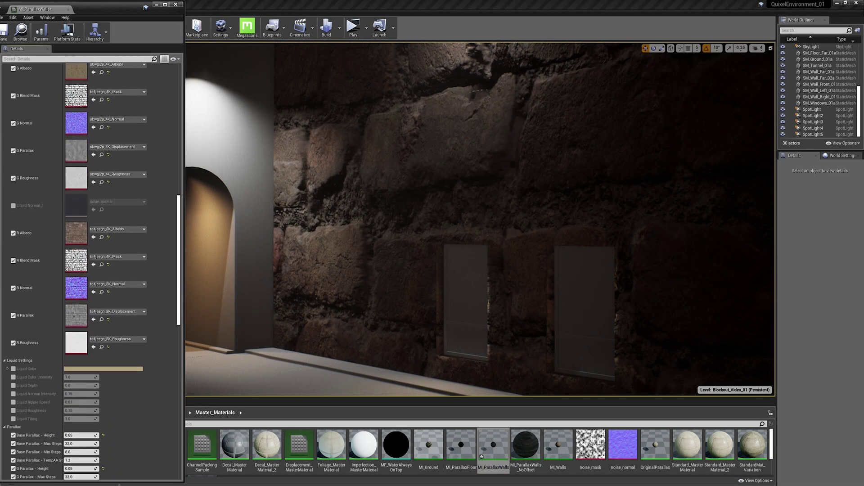
pyautogui.scroll(-10, 157, 166)
pyautogui.write('3')
pyautogui.press('Return')
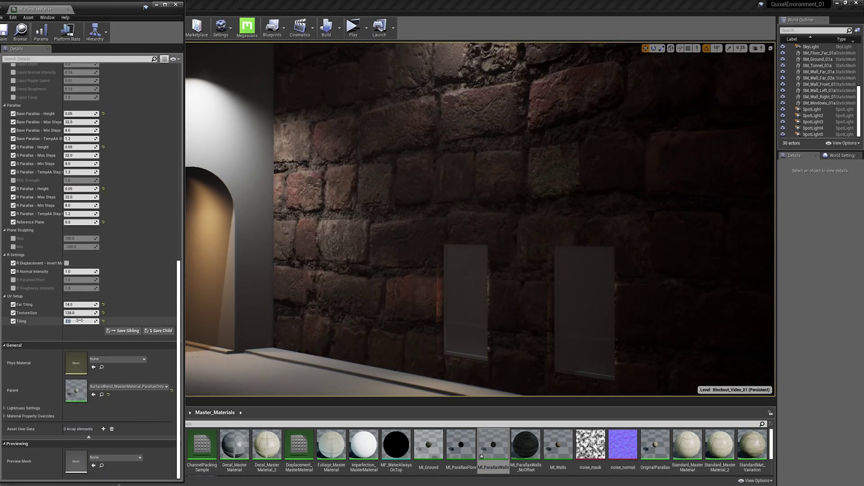
pyautogui.write('4')
pyautogui.press('Return')
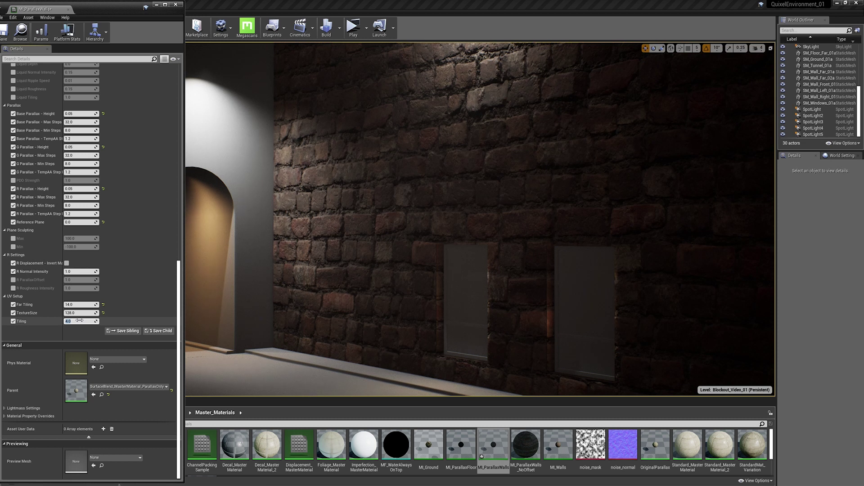
pyautogui.write('10')
pyautogui.press('Return')
pyautogui.press('Return')
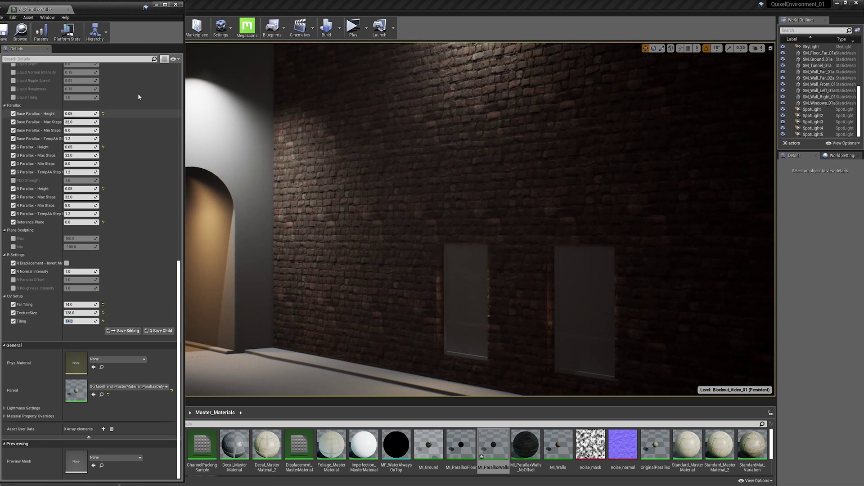
# Close the material instance editor and switch to vertex Paint mode
pyautogui.scroll(10, 140, 92)
pyautogui.click(156, 4)
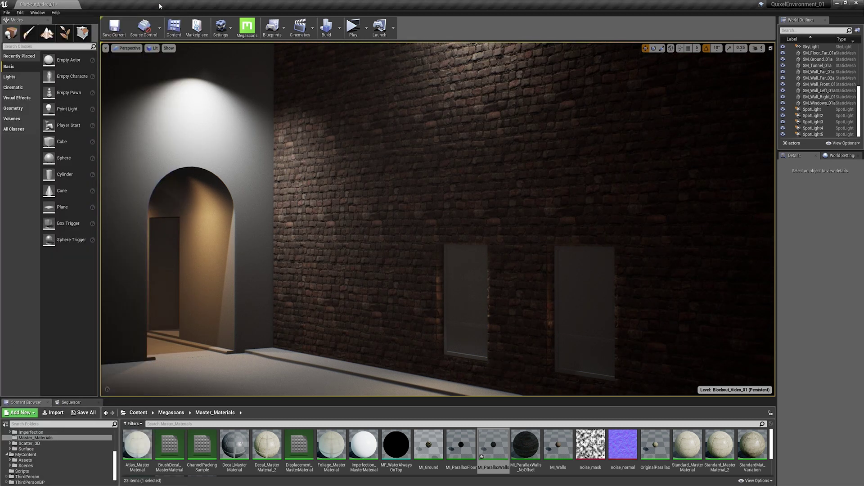
pyautogui.click(29, 33)
# With Green unticked, paint plaster across the upper right brick wall, then open MI_ParallaxWalls
pyautogui.click(51, 202)
pyautogui.click(314, 176)
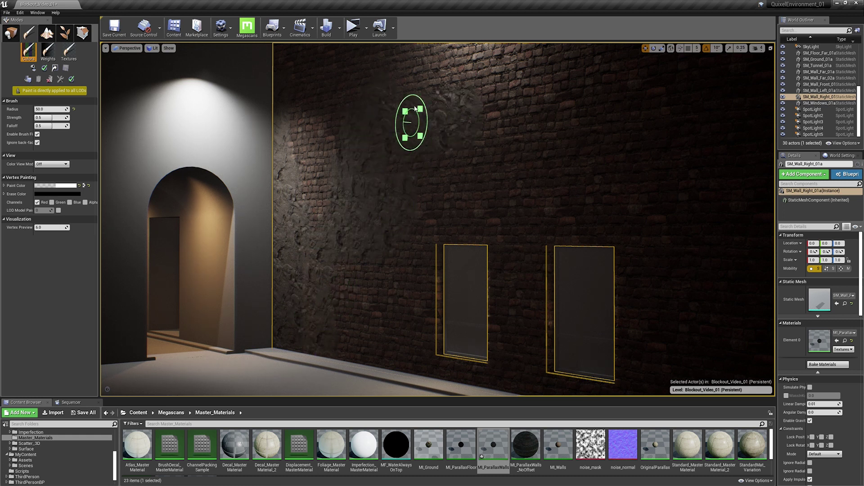
pyautogui.moveTo(425, 88); pyautogui.dragTo(571, 151)
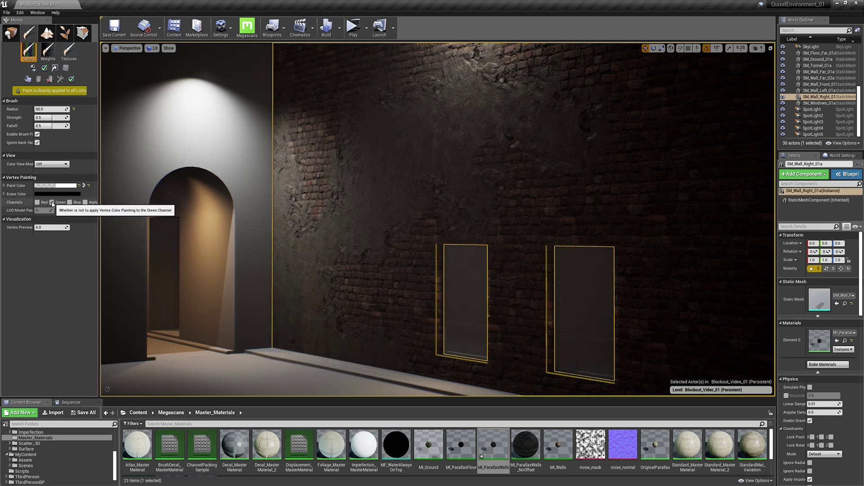
pyautogui.doubleClick(493, 445)
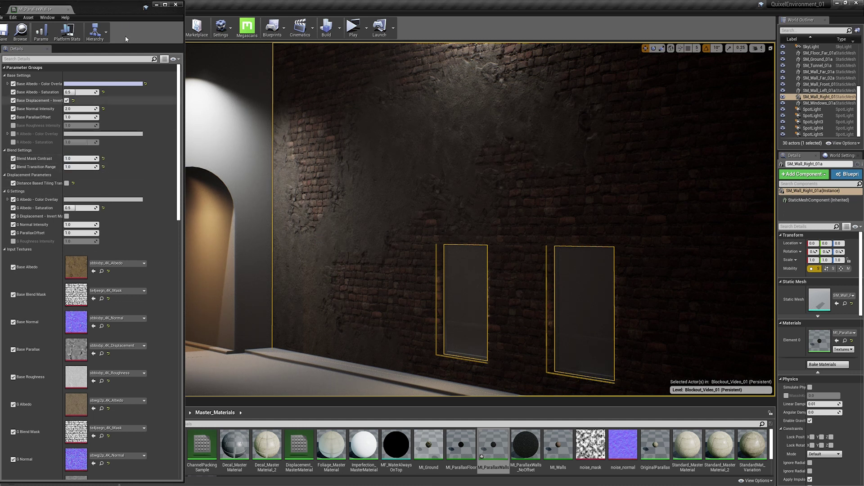
# Paint a central plaster patch on the lit wall, toggling between the Red and Green channels
pyautogui.click(176, 4)
pyautogui.scroll(2, 437, 219)
pyautogui.scroll(3, 438, 219)
pyautogui.hotkey('alt', 'Tab')
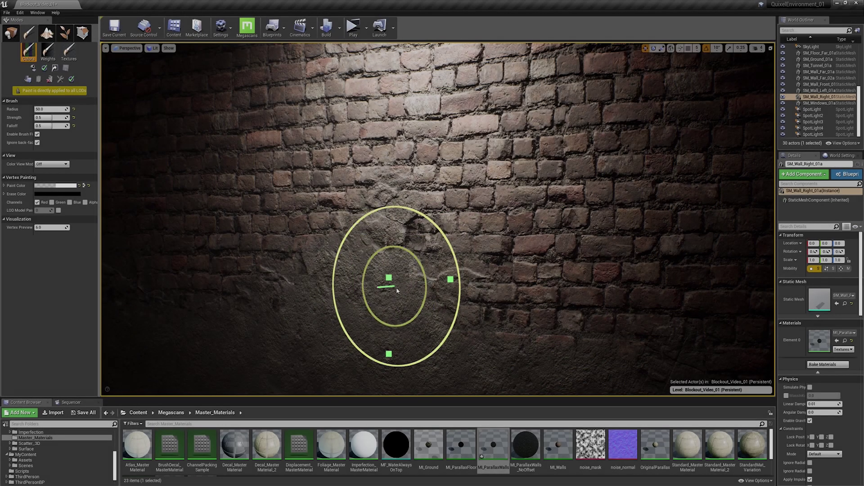
pyautogui.moveTo(385, 288); pyautogui.dragTo(387, 298)
pyautogui.click(37, 202)
pyautogui.click(51, 202)
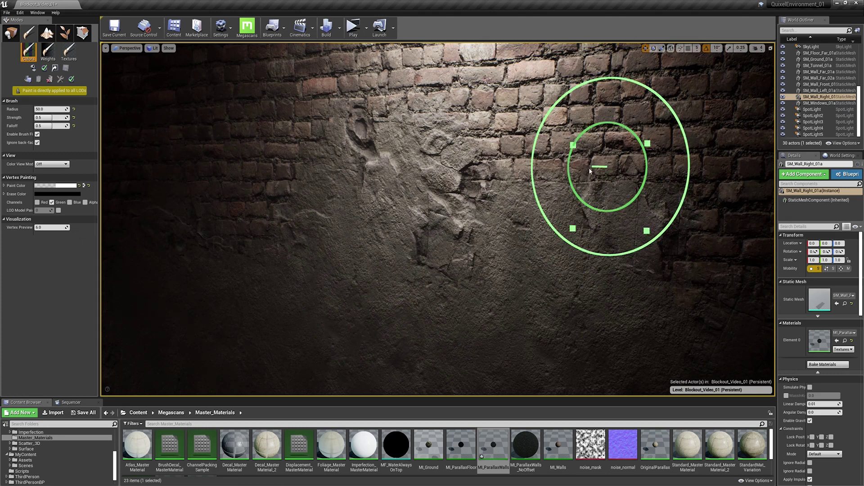
pyautogui.click(37, 202)
pyautogui.click(52, 202)
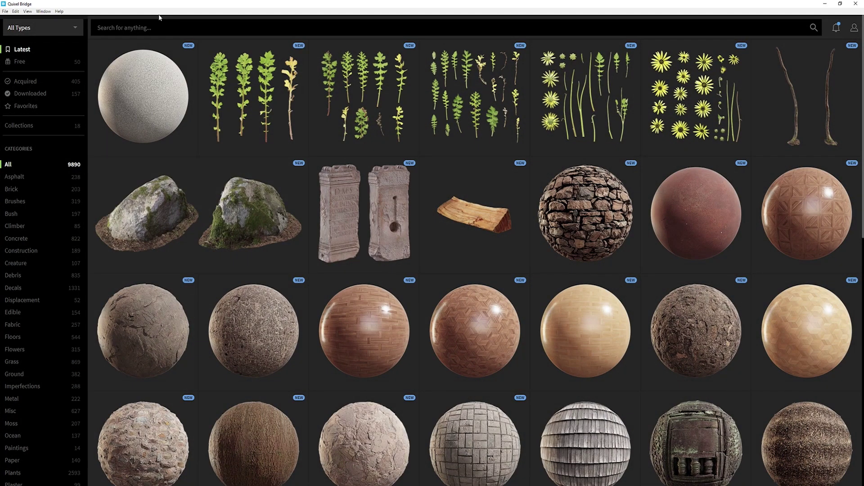
# Add 'concrete' and 'decal' search tags and scroll through the matching decals
pyautogui.write('c')
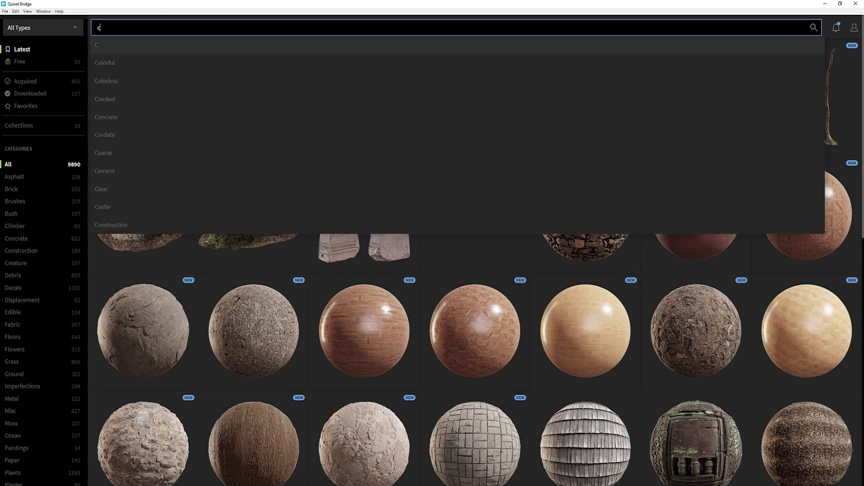
pyautogui.write('oncrete')
pyautogui.press('Return')
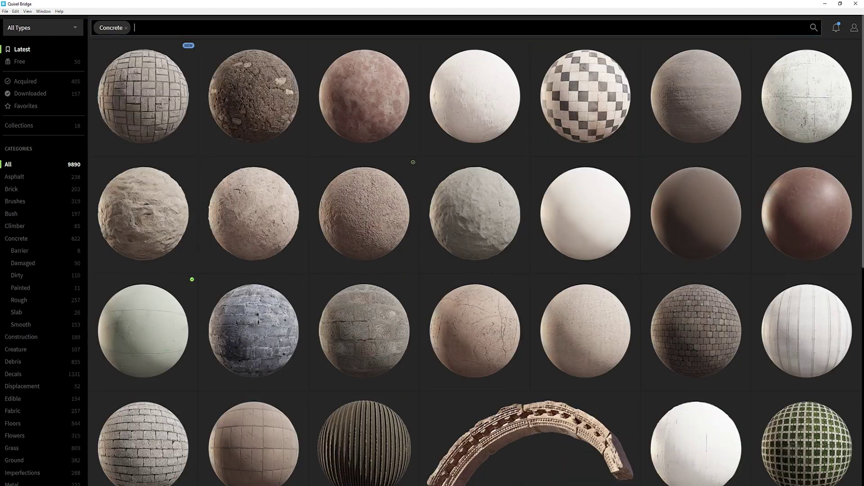
pyautogui.write('decal')
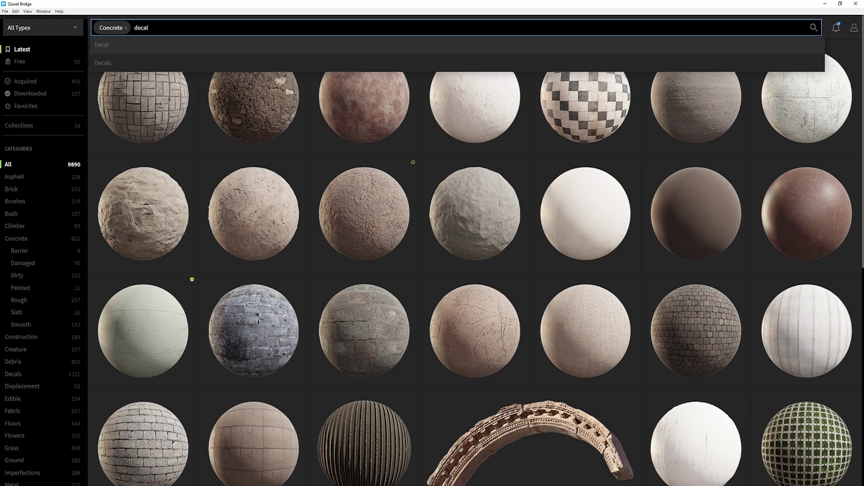
pyautogui.press('Return')
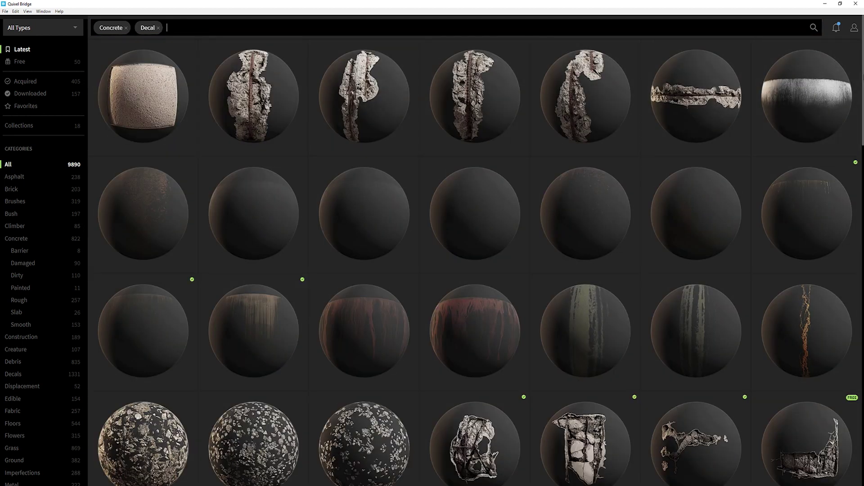
pyautogui.scroll(-2, 478, 263)
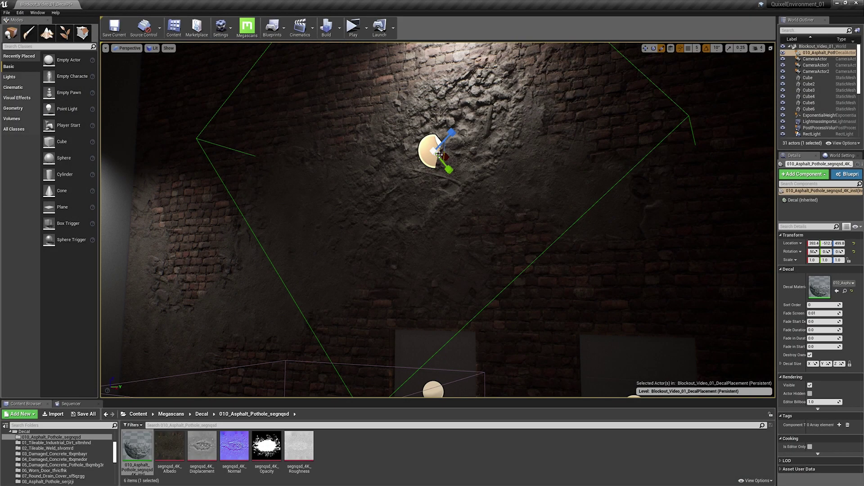
# Shrink the asphalt pothole decal and place a rotated 05_Damaged_Concrete_Pothole decal on the wall
pyautogui.moveTo(439, 154); pyautogui.dragTo(421, 150)
pyautogui.press('w')
pyautogui.click(63, 465)
pyautogui.moveTo(137, 445); pyautogui.dragTo(343, 231)
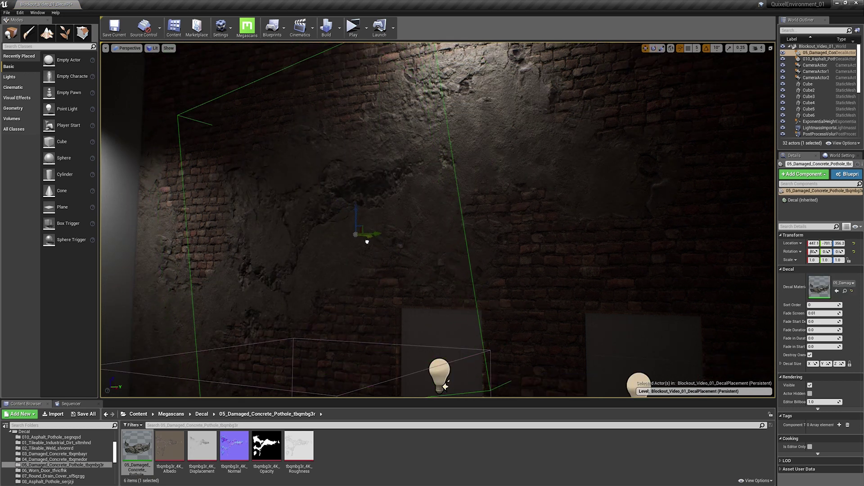
pyautogui.press('e')
pyautogui.moveTo(376, 205); pyautogui.dragTo(360, 211)
pyautogui.press('w')
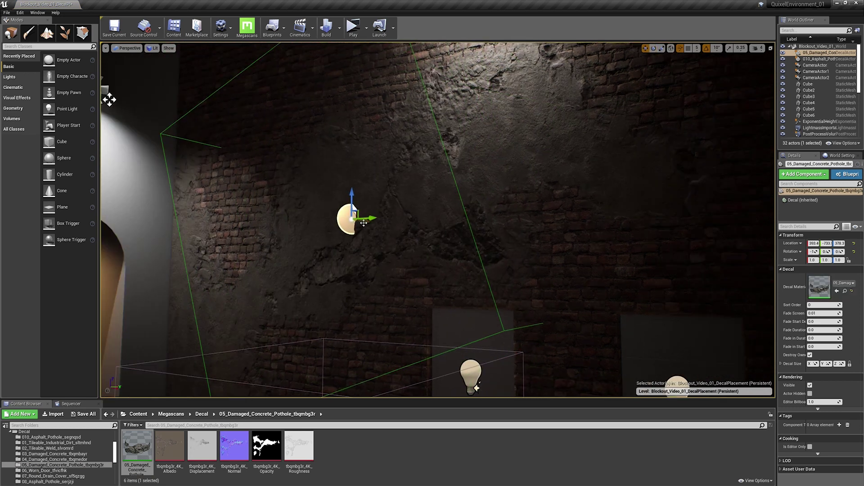
# Place 09_Asphalt_Pothole on the upper wall and a 12_Road_Crack decal tilted 10 degrees
pyautogui.scroll(-1, 59, 468)
pyautogui.click(48, 473)
pyautogui.moveTo(137, 446); pyautogui.dragTo(548, 167)
pyautogui.scroll(-2, 88, 474)
pyautogui.click(45, 448)
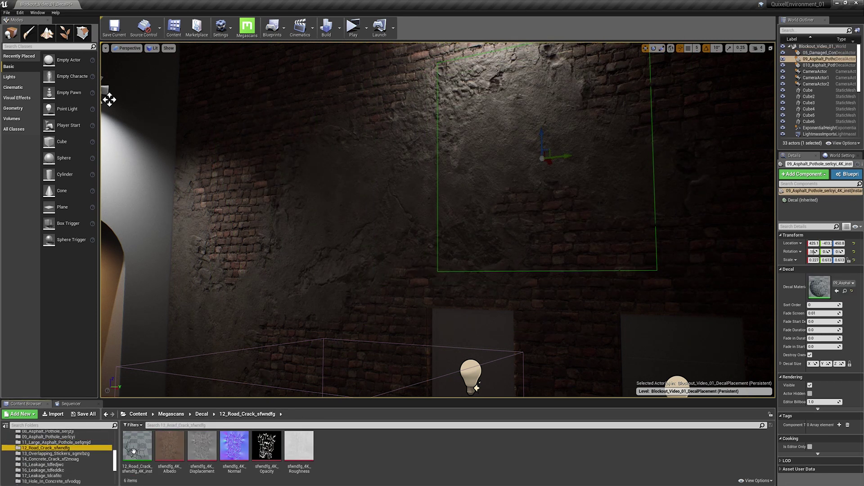
pyautogui.moveTo(137, 445); pyautogui.dragTo(395, 199)
pyautogui.press('e')
pyautogui.moveTo(373, 166); pyautogui.dragTo(365, 167)
pyautogui.press('w')
pyautogui.moveTo(388, 208); pyautogui.dragTo(409, 212)
# Add 14_Concrete_Crack and 19_Concrete_Patch decals, previewing the wall without overlays
pyautogui.click(45, 459)
pyautogui.moveTo(136, 446); pyautogui.dragTo(359, 249)
pyautogui.press('g')
pyautogui.click(40, 474)
pyautogui.moveTo(137, 446); pyautogui.dragTo(290, 237)
pyautogui.press('g')
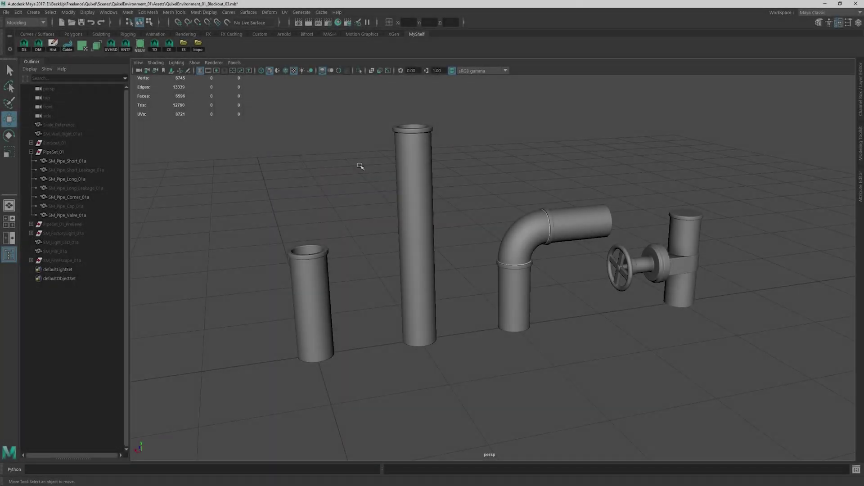
# Hide the other pipes, duplicate the short pipe and delete the duplicate's selected faces
pyautogui.moveTo(361, 163); pyautogui.dragTo(721, 324)
pyautogui.hotkey('ctrl', 'h')
pyautogui.click(315, 306)
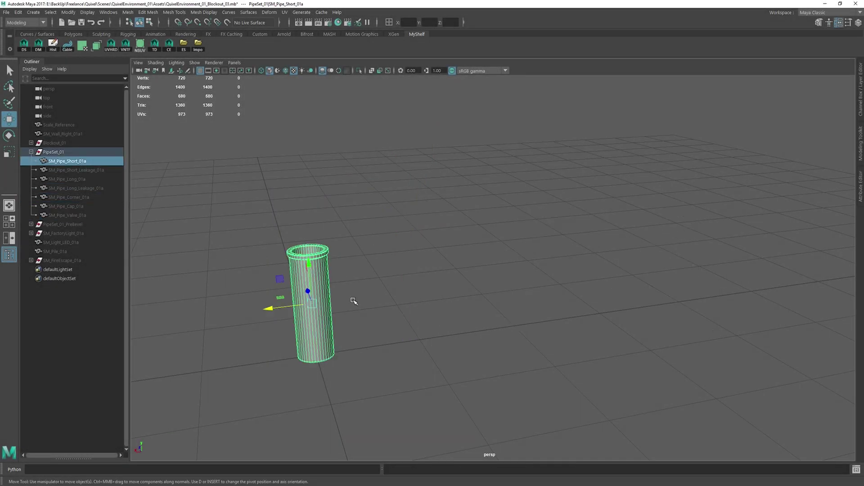
pyautogui.press('f')
pyautogui.hotkey('ctrl', 'd')
pyautogui.keyDown('alt'); pyautogui.moveTo(495, 316); pyautogui.dragTo(524, 318); pyautogui.keyUp('alt')
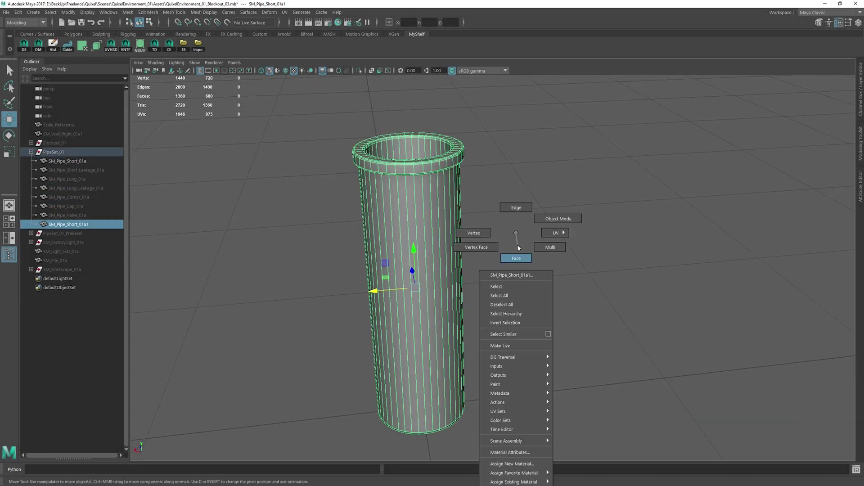
pyautogui.keyDown('alt'); pyautogui.moveTo(518, 246); pyautogui.dragTo(535, 252); pyautogui.keyUp('alt')
pyautogui.press('F11')
pyautogui.moveTo(299, 135); pyautogui.dragTo(594, 371)
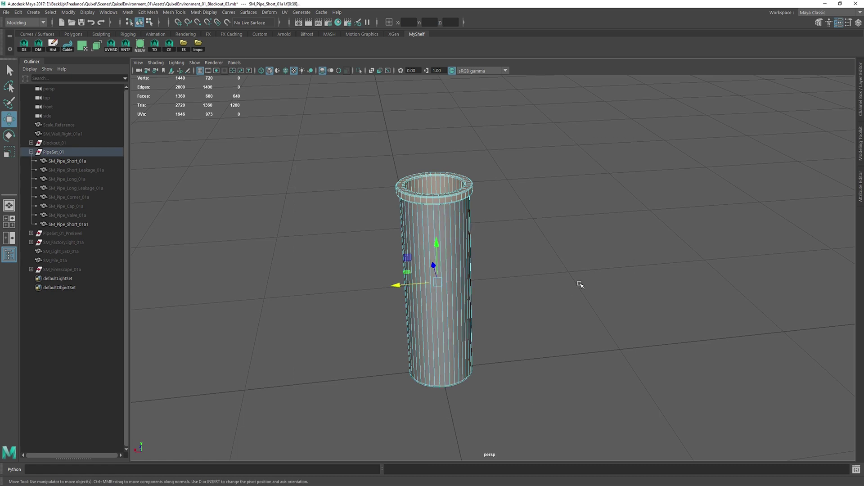
pyautogui.press('Delete')
pyautogui.press('F8')
pyautogui.press('f')
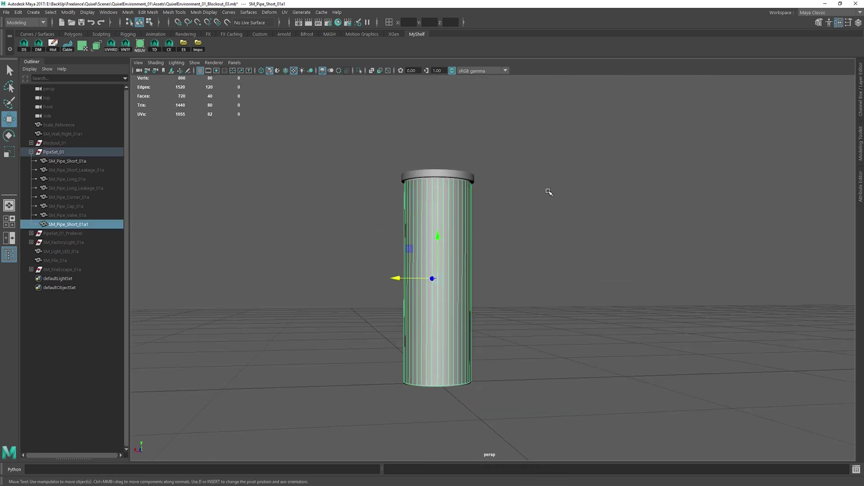
# Arrange the pipe UVs to 0–1, pull the top row into the dark band, then show SM_Pipe_Short_Leakage
pyautogui.click(140, 43)
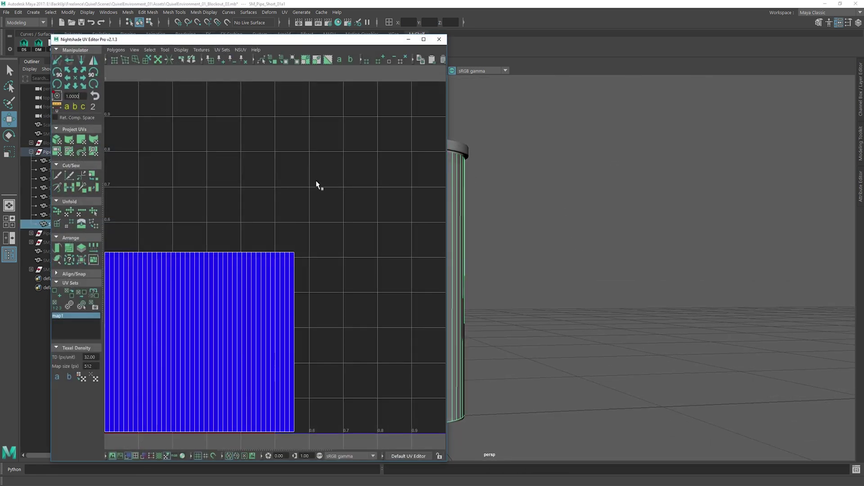
pyautogui.click(69, 250)
pyautogui.moveTo(162, 108); pyautogui.dragTo(405, 174)
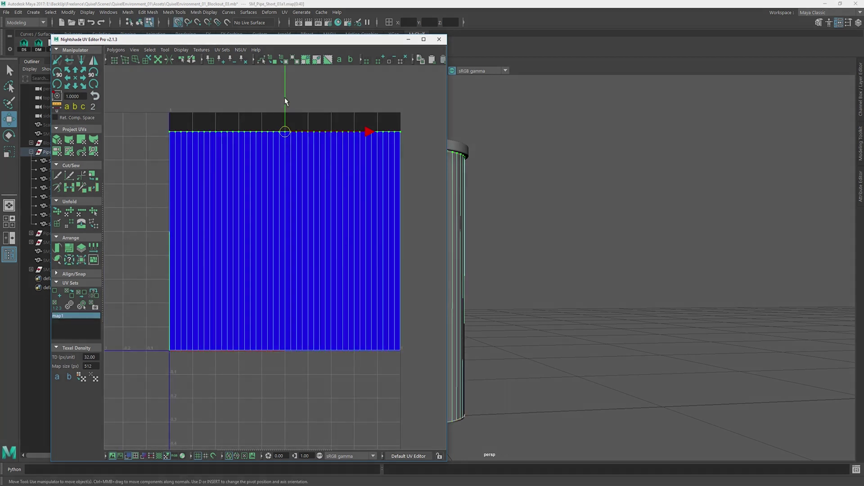
pyautogui.moveTo(286, 96); pyautogui.dragTo(289, 87)
pyautogui.moveTo(290, 87); pyautogui.dragTo(293, 82)
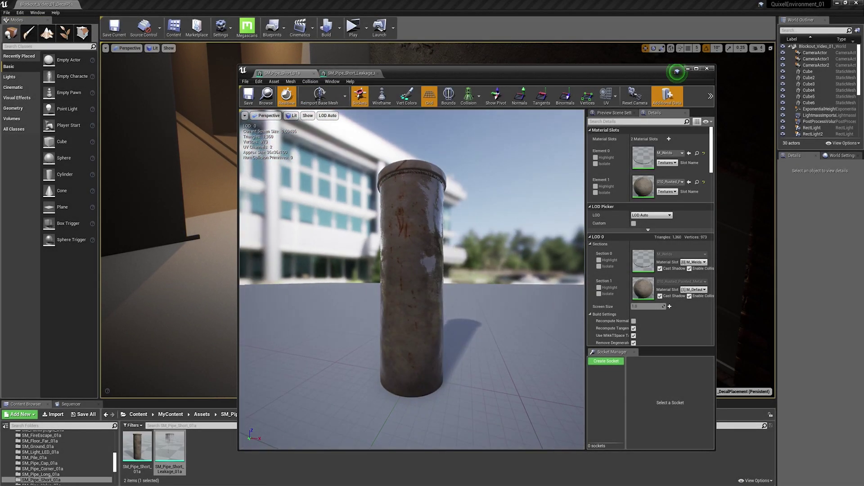
pyautogui.click(358, 76)
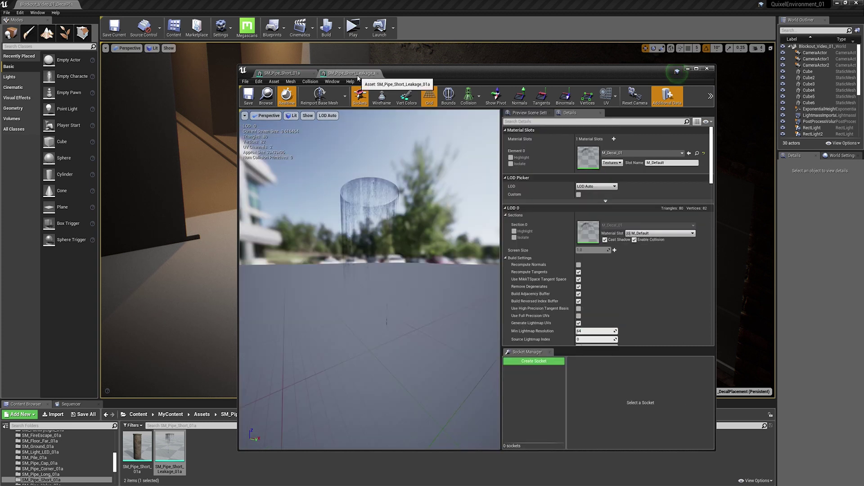
pyautogui.moveTo(390, 180); pyautogui.dragTo(410, 216)
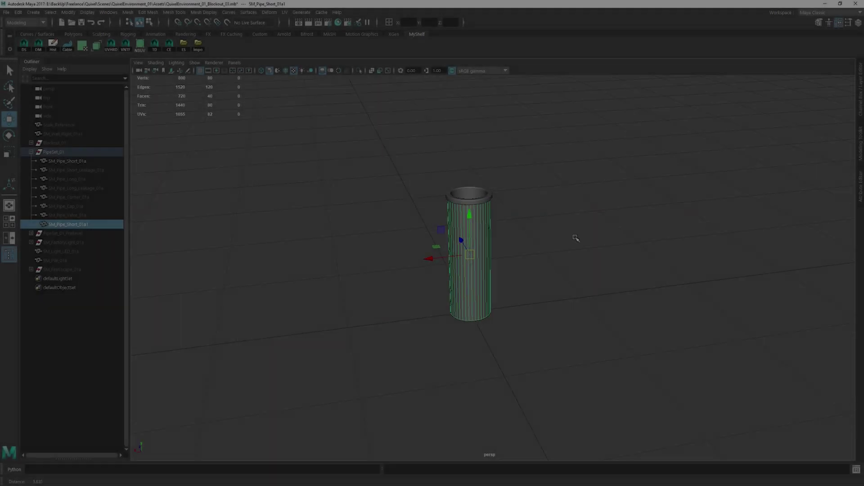
# Clear the selection and apply Move Face to shift faces on SM_Pipe_Short_01a1
pyautogui.scroll(3, 576, 239)
pyautogui.click(545, 191)
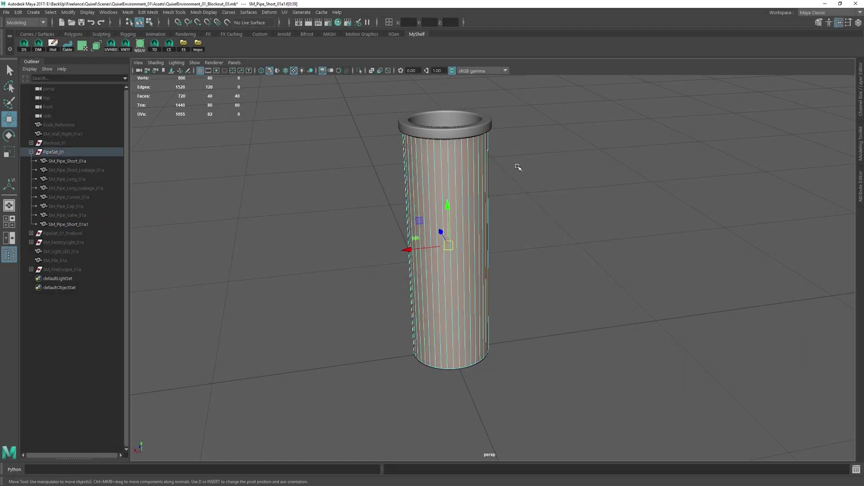
pyautogui.moveTo(520, 166); pyautogui.dragTo(531, 318, button='right')
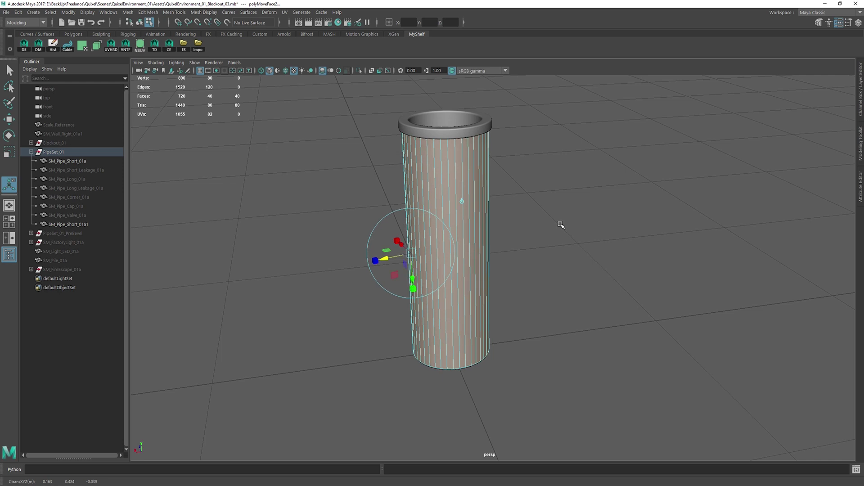
# Return to object mode with the Move tool and tumble to inspect the pipe's open end
pyautogui.press('F8')
pyautogui.press('w')
pyautogui.keyDown('alt'); pyautogui.moveTo(617, 141); pyautogui.dragTo(637, 347); pyautogui.keyUp('alt')
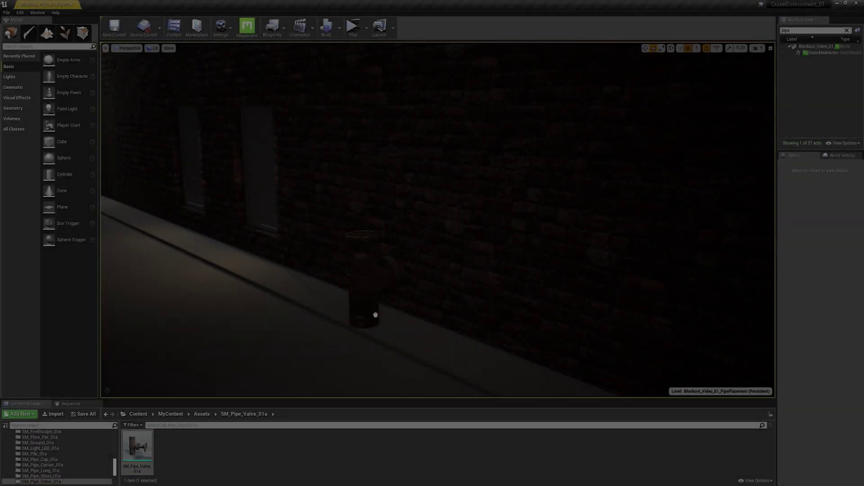
pyautogui.moveTo(372, 312); pyautogui.dragTo(374, 315)
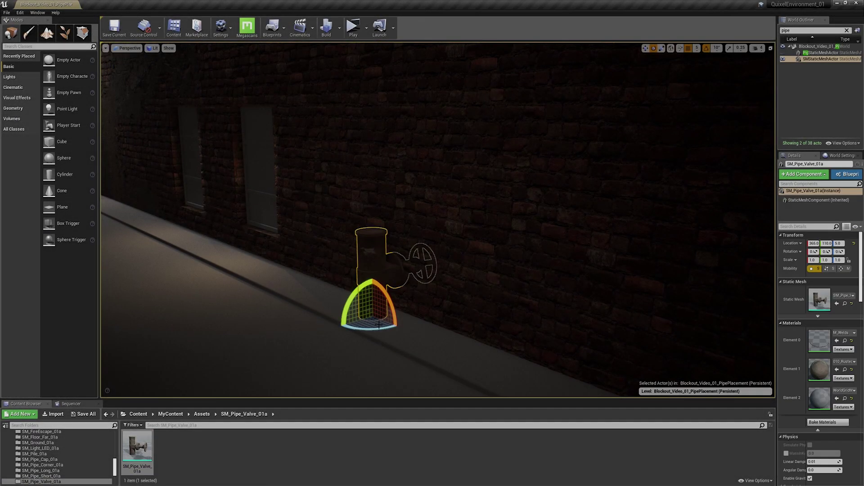
# Swap the wall valve actor's mesh to SM_Pipe_Short_01a and place another short pipe actor
pyautogui.click(66, 477)
pyautogui.moveTo(137, 446); pyautogui.dragTo(369, 239)
pyautogui.rightClick(373, 239)
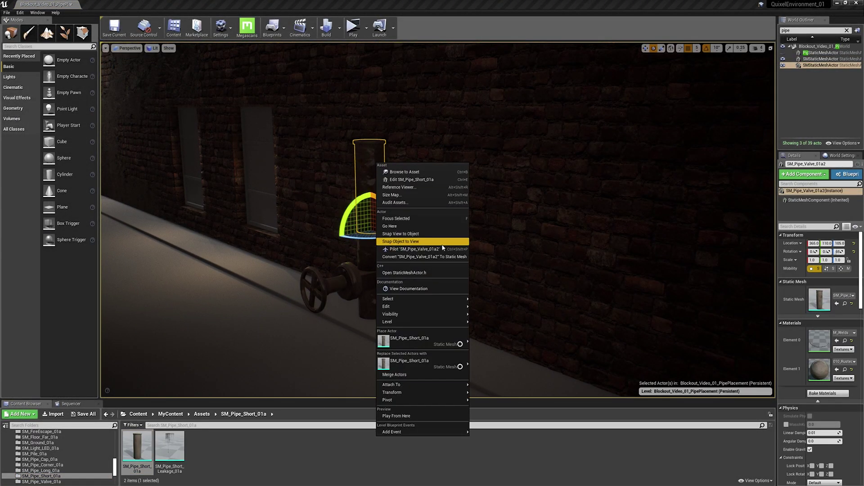
pyautogui.moveTo(459, 304)
pyautogui.click(490, 317)
pyautogui.press('w')
pyautogui.press('f')
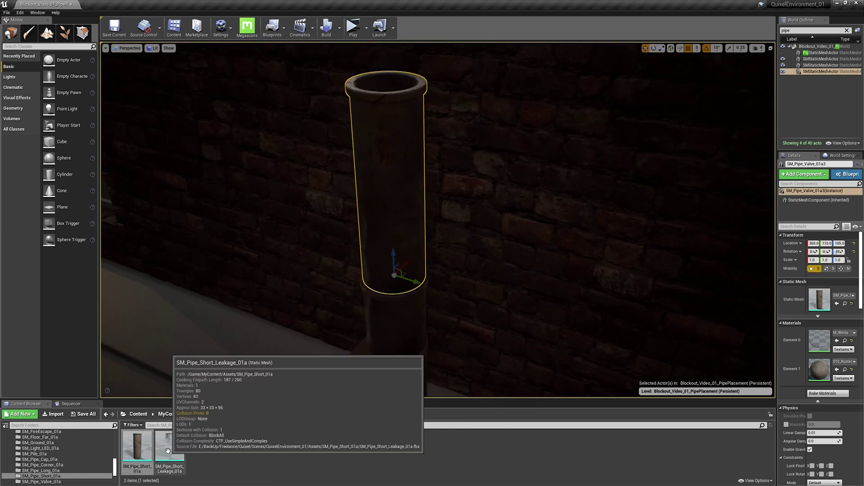
# Give the new pipe the SM_Pipe_Short_Leakage_01a mesh, then frame the previous pipe again
pyautogui.moveTo(170, 450); pyautogui.dragTo(388, 203)
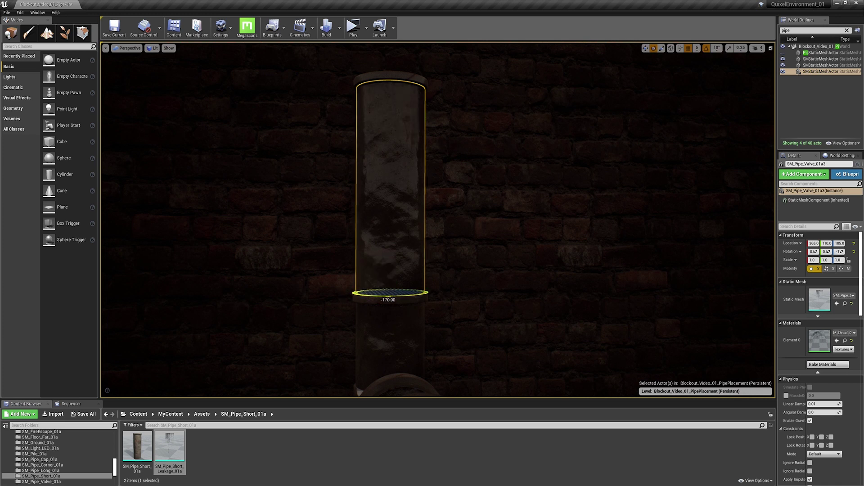
pyautogui.press('f')
pyautogui.press('w')
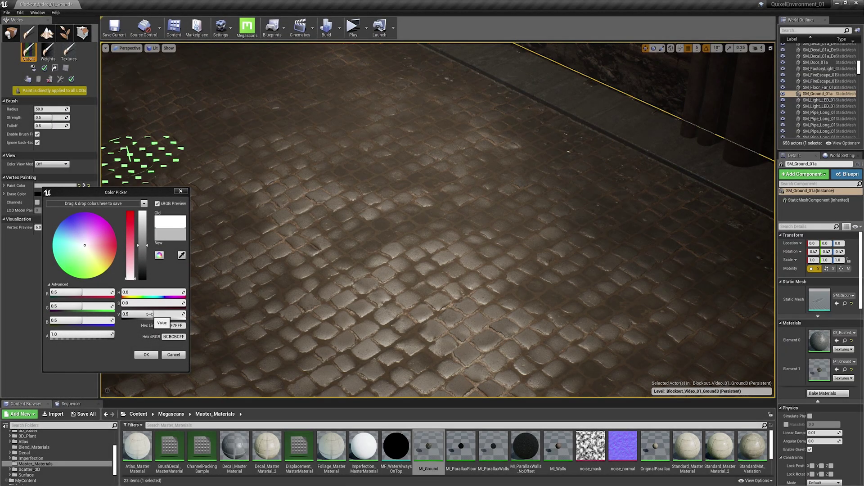
# Confirm the paint colour, undo the bright strokes, and paint dark patches across the cobblestones
pyautogui.click(146, 355)
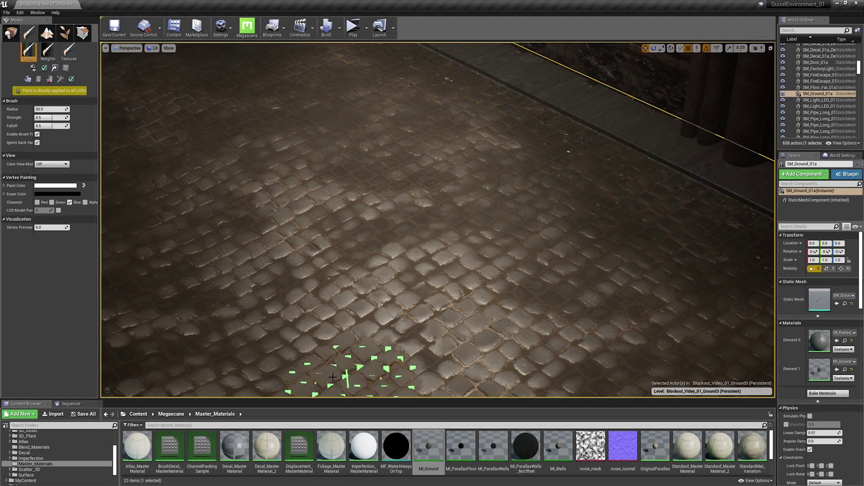
pyautogui.hotkey('ctrl', 'z')
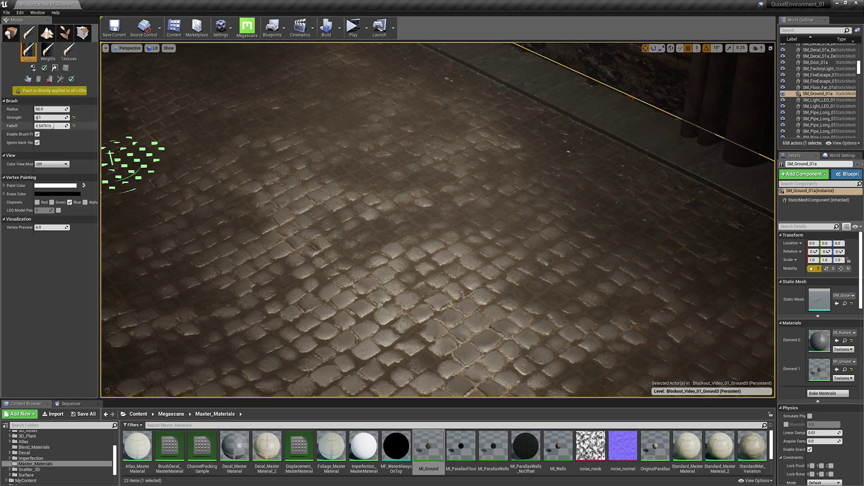
pyautogui.moveTo(131, 162)
pyautogui.mouseDown()
pyautogui.moveTo(270, 318)
pyautogui.moveTo(135, 123)
pyautogui.mouseUp()
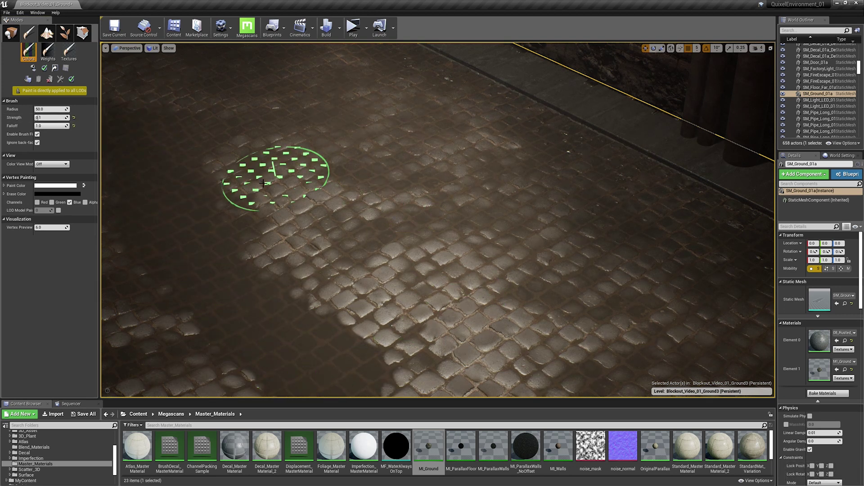
pyautogui.moveTo(263, 184)
pyautogui.mouseDown()
pyautogui.moveTo(411, 168)
pyautogui.moveTo(458, 144)
pyautogui.mouseUp()
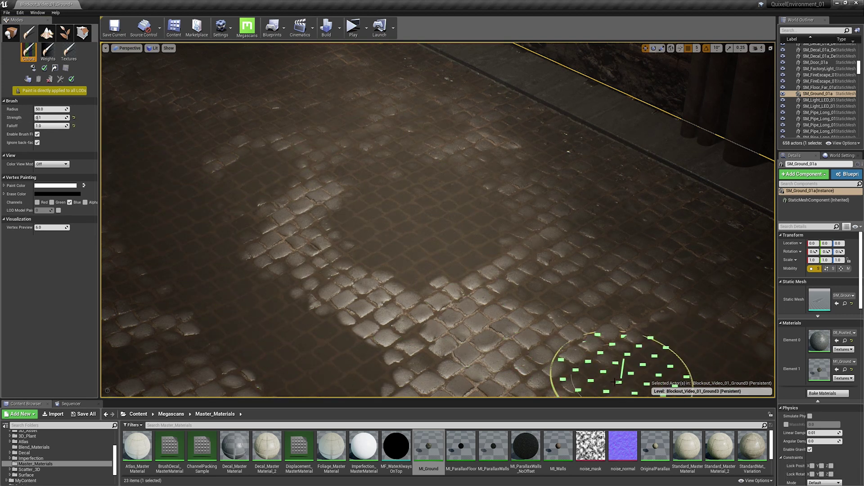
pyautogui.moveTo(492, 266); pyautogui.dragTo(596, 252)
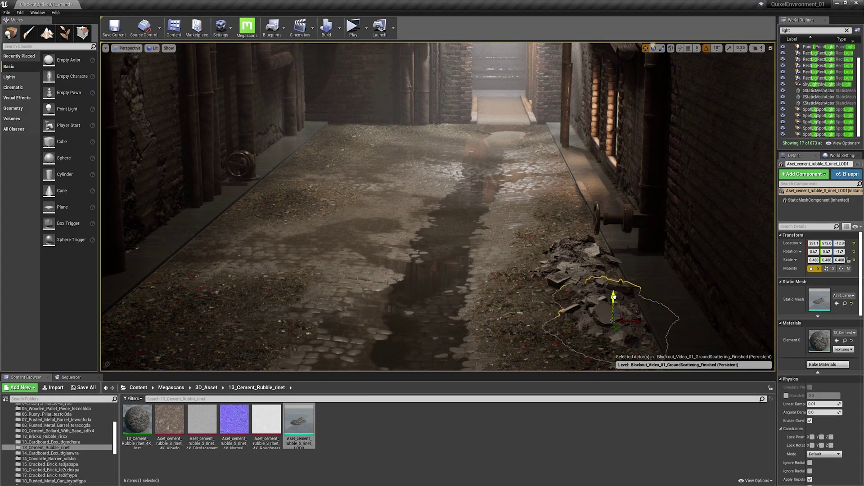
# Slide the lower-left rubble pile to the right along the X axis
pyautogui.click(151, 324)
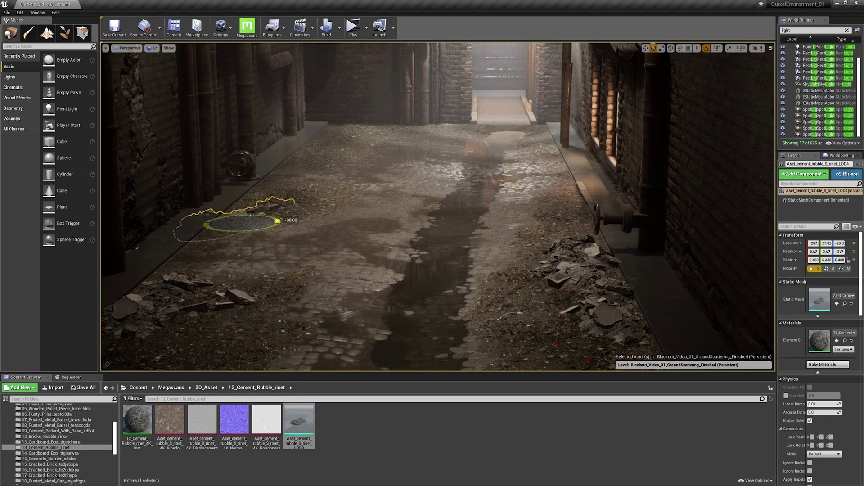
pyautogui.moveTo(206, 201); pyautogui.dragTo(240, 214)
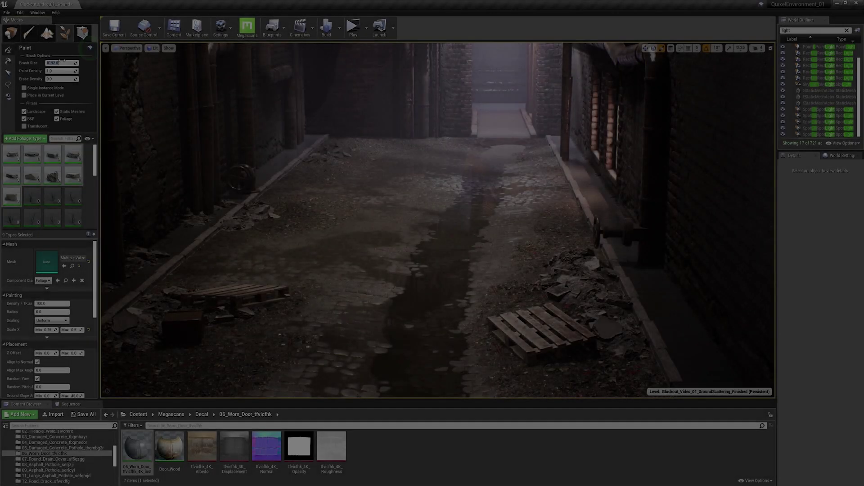
# Set the foliage brush size to 25 and pick the teypdfgpa_LOD1 foliage type
pyautogui.write('25')
pyautogui.press('Return')
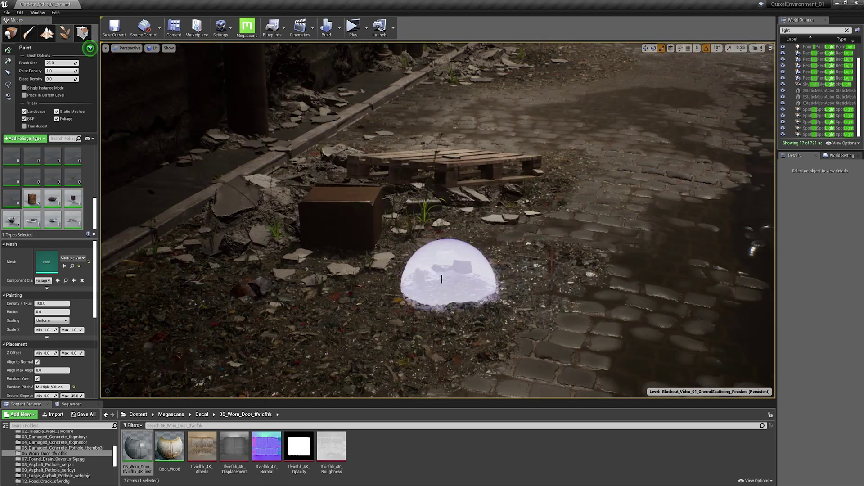
pyautogui.click(27, 195)
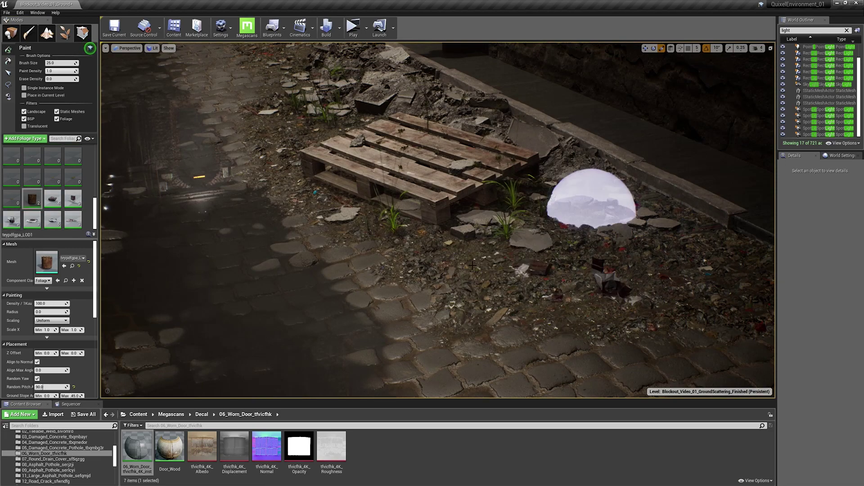